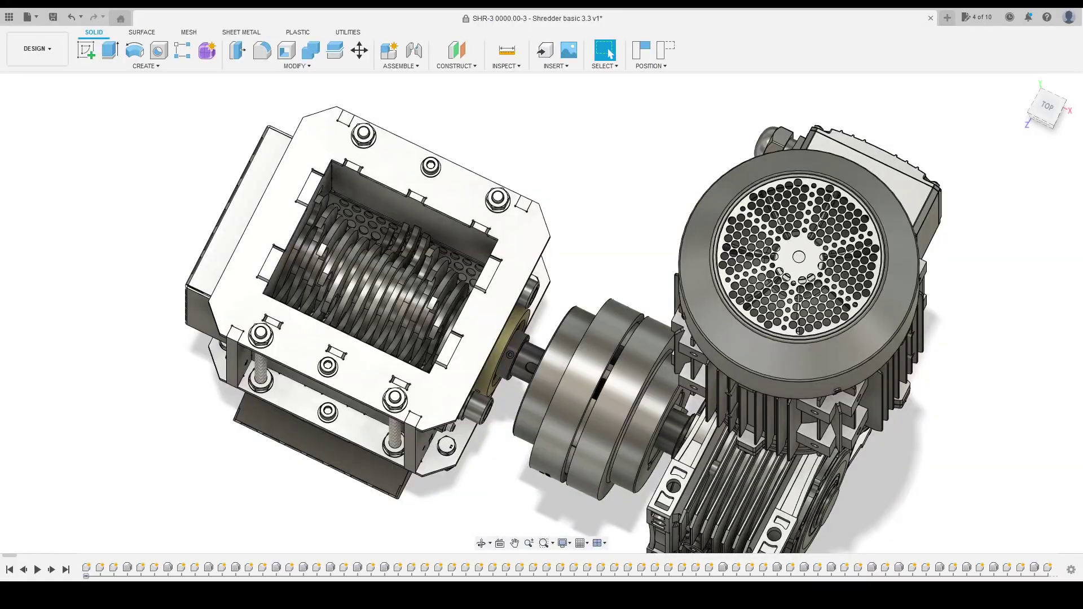
pyautogui.scroll(-3, 668, 246)
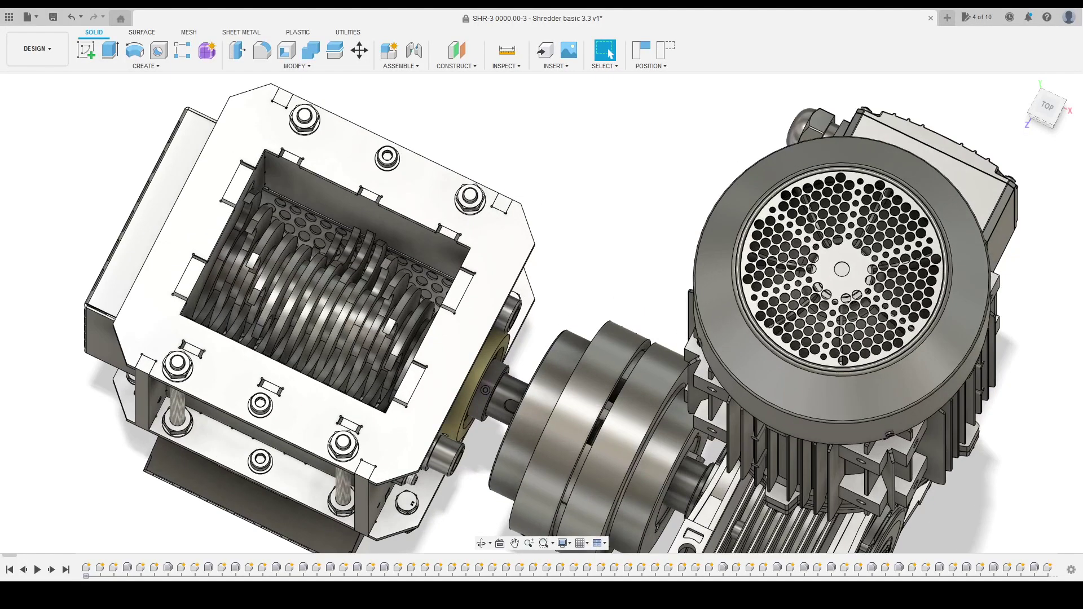
pyautogui.keyDown('shift'); pyautogui.moveTo(620, 282); pyautogui.dragTo(666, 249, button='middle'); pyautogui.keyUp('shift')
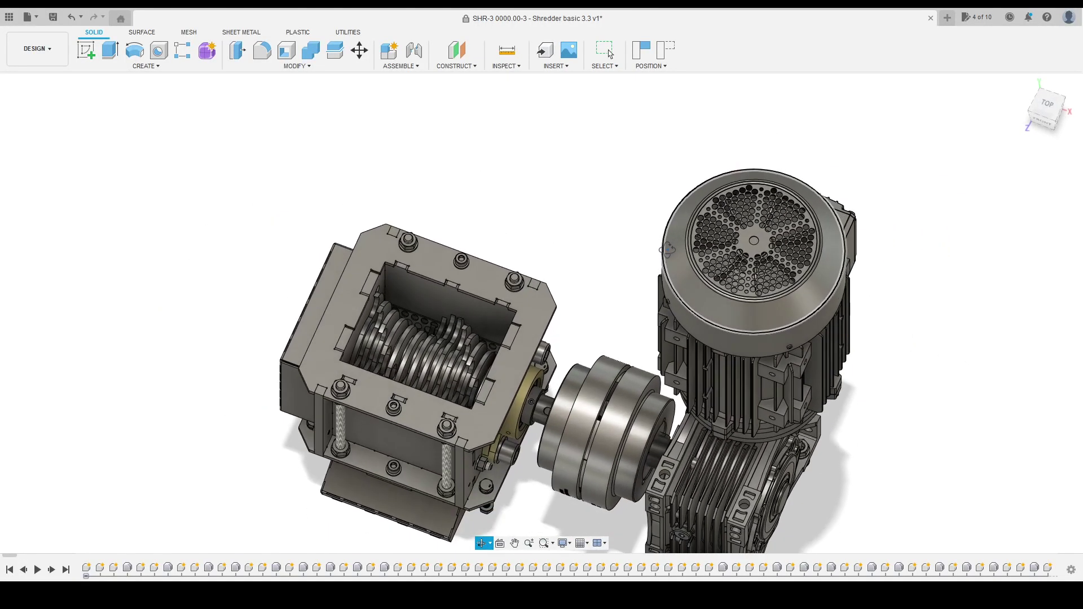
pyautogui.scroll(4, 553, 373)
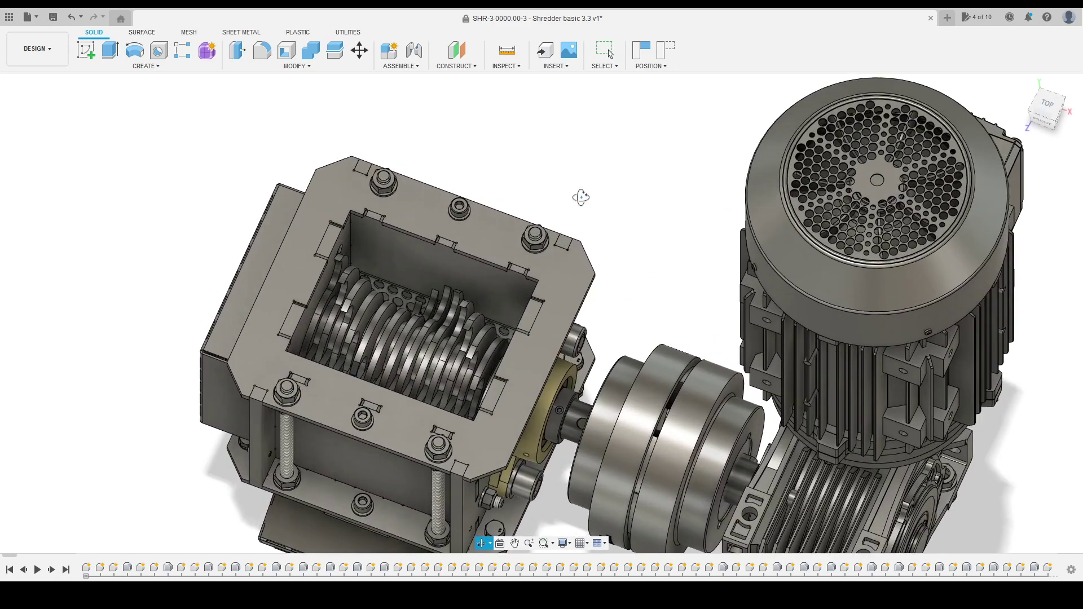
pyautogui.keyDown('shift'); pyautogui.moveTo(581, 196); pyautogui.dragTo(582, 228, button='middle'); pyautogui.keyUp('shift')
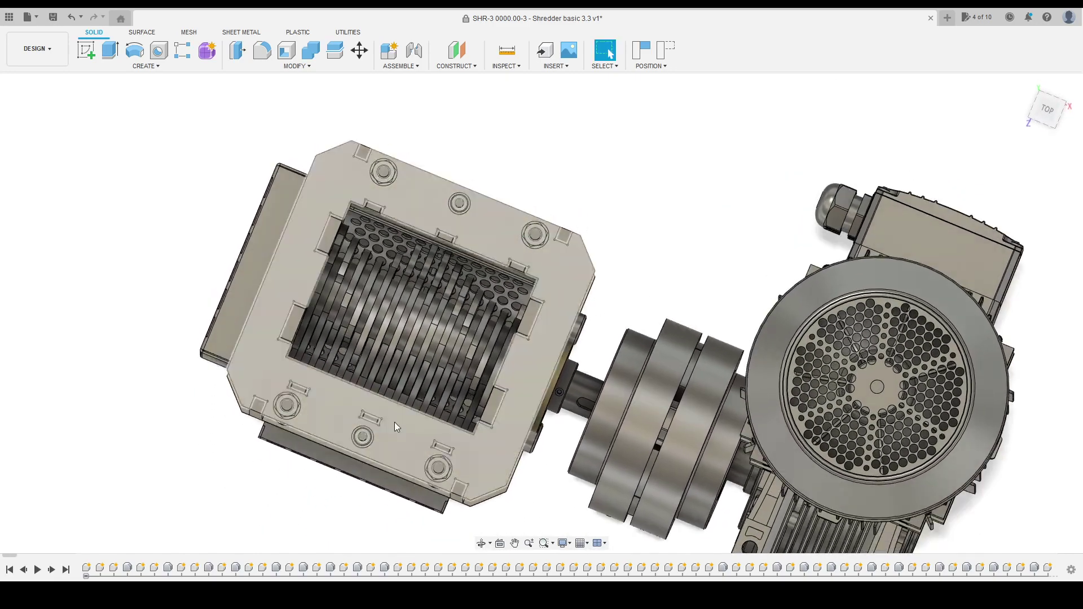
pyautogui.keyDown('shift'); pyautogui.moveTo(663, 351); pyautogui.dragTo(871, 406, button='middle'); pyautogui.keyUp('shift')
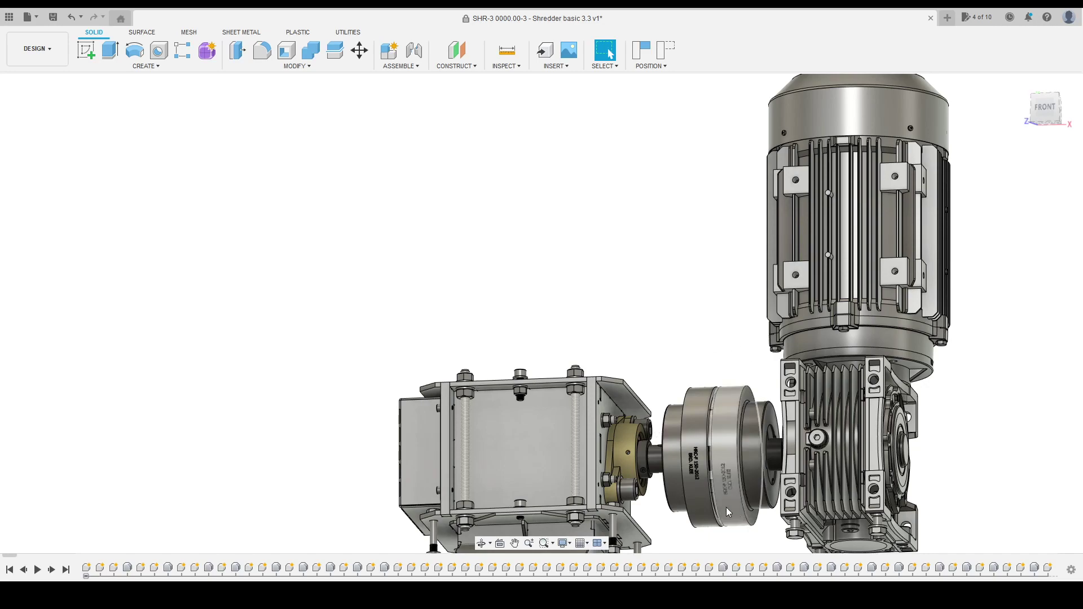
pyautogui.keyDown('shift'); pyautogui.moveTo(681, 295); pyautogui.dragTo(675, 359, button='middle'); pyautogui.keyUp('shift')
pyautogui.scroll(2, 674, 359)
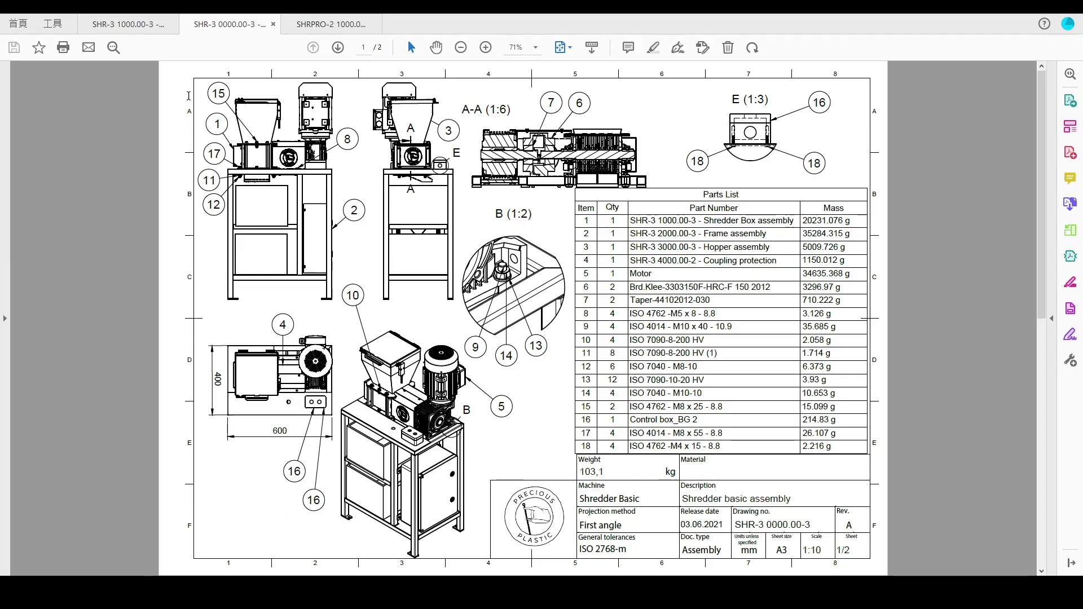
# View the SHR-3 1000.00-3 Shredder Box and SHRPRO-2 box drawings, then orbit the SHRPRO-2 model top-down
pyautogui.click(127, 26)
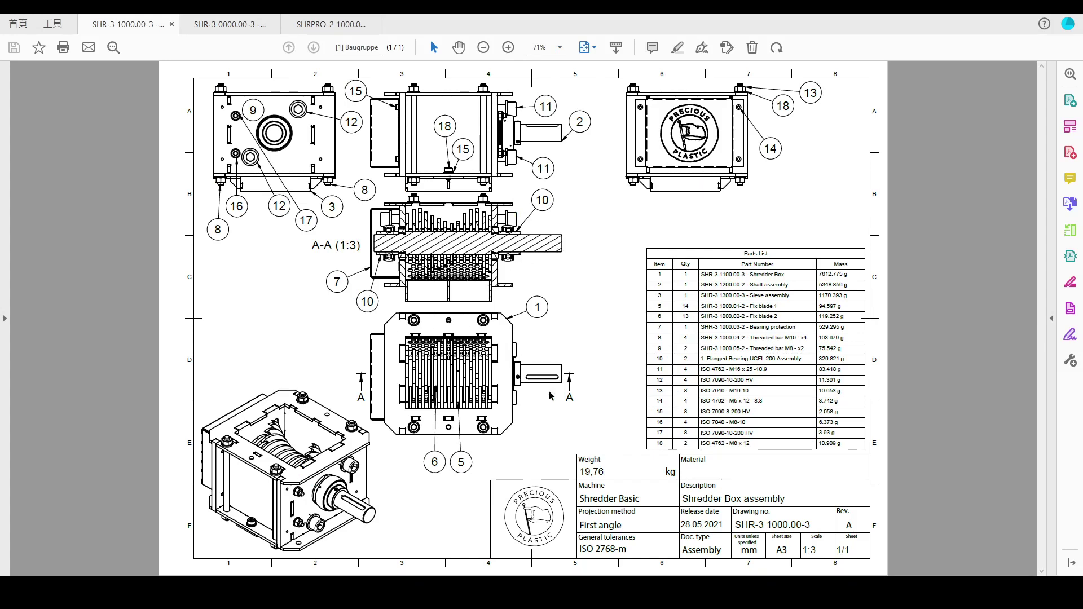
pyautogui.click(322, 25)
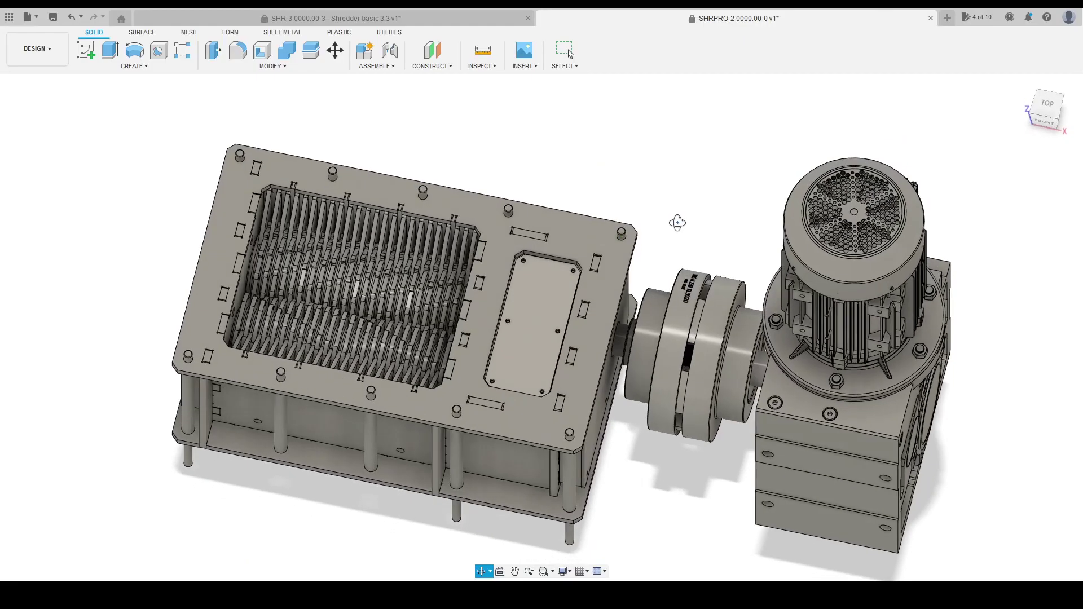
pyautogui.keyDown('shift'); pyautogui.moveTo(666, 243); pyautogui.dragTo(617, 229, button='middle'); pyautogui.keyUp('shift')
# Zoom and orbit the SHRPRO-2 shredder model into a top view of its blade box
pyautogui.scroll(4, 389, 394)
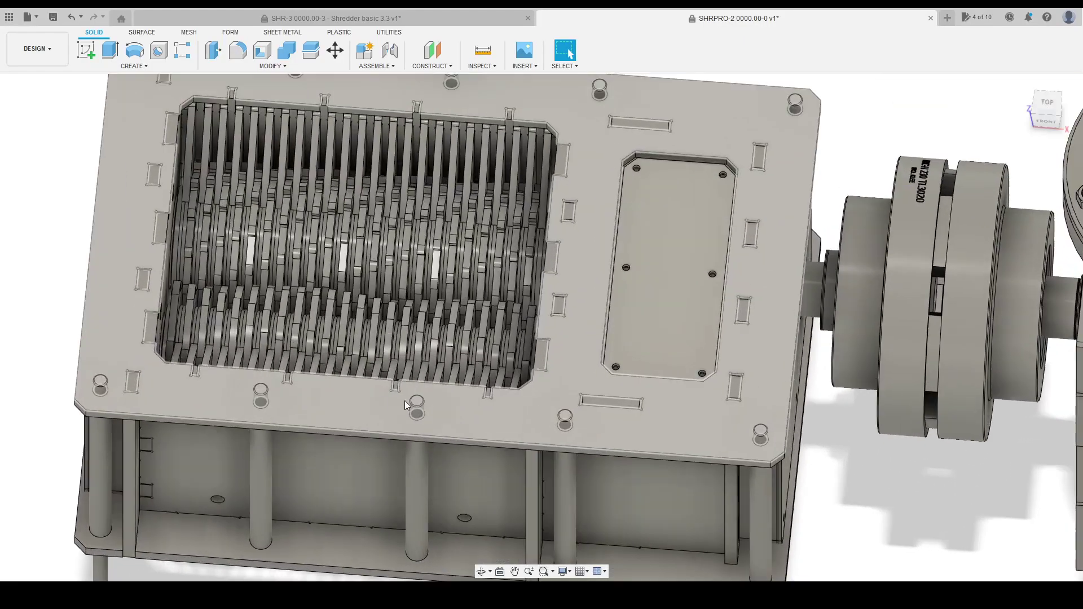
pyautogui.scroll(-2, 750, 374)
pyautogui.keyDown('shift'); pyautogui.moveTo(750, 375); pyautogui.dragTo(822, 247, button='middle'); pyautogui.keyUp('shift')
pyautogui.scroll(3, 812, 254)
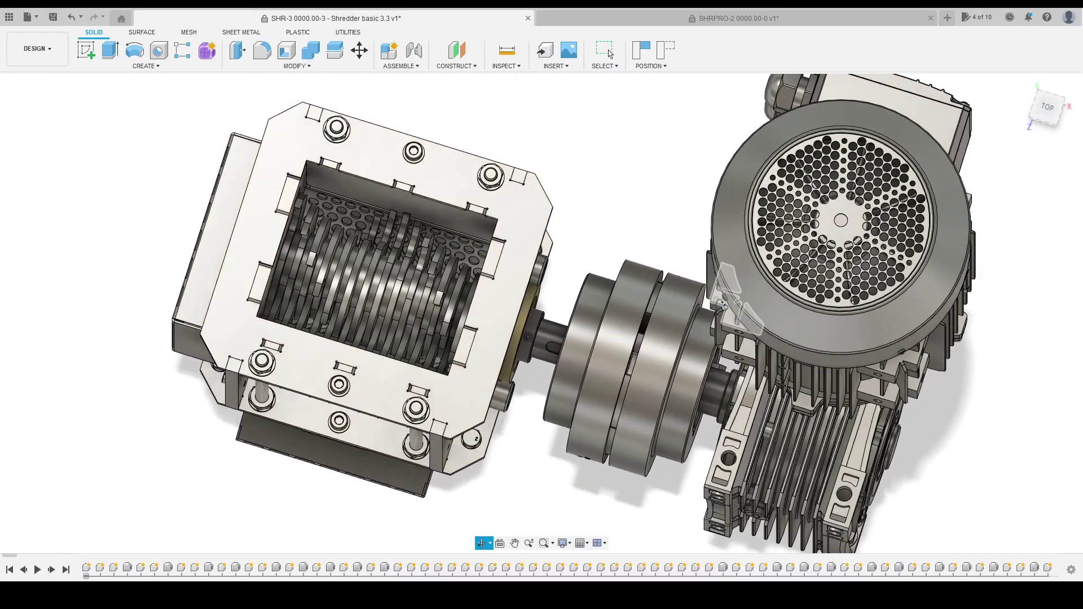
pyautogui.scroll(5, 496, 287)
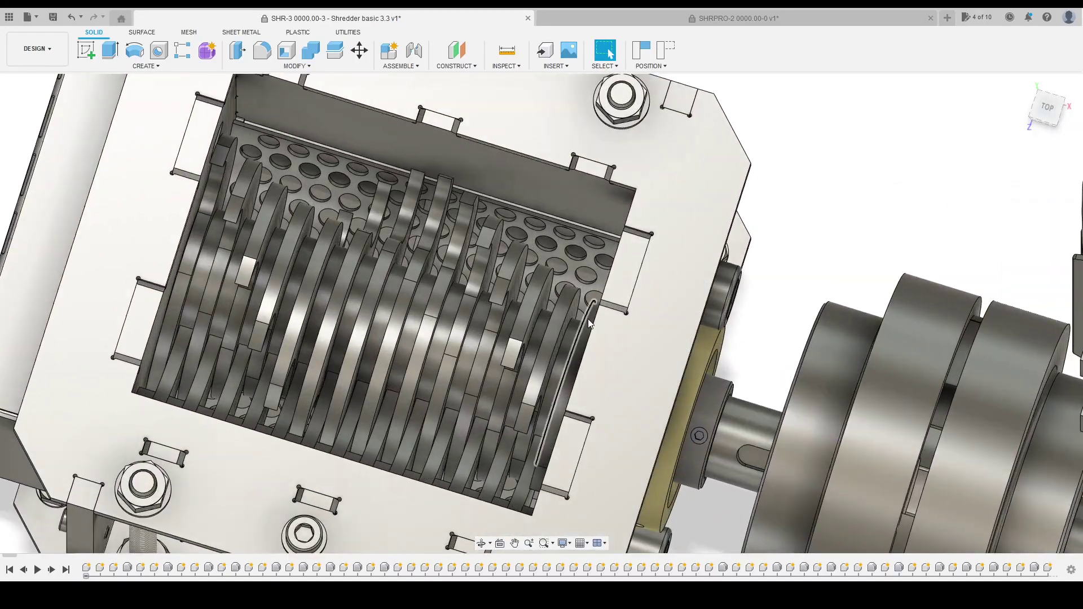
pyautogui.moveTo(785, 336)
pyautogui.keyDown('shift'); pyautogui.mouseDown(button='middle')
pyautogui.moveTo(791, 314)
pyautogui.moveTo(778, 342)
pyautogui.mouseUp(button='middle'); pyautogui.keyUp('shift')
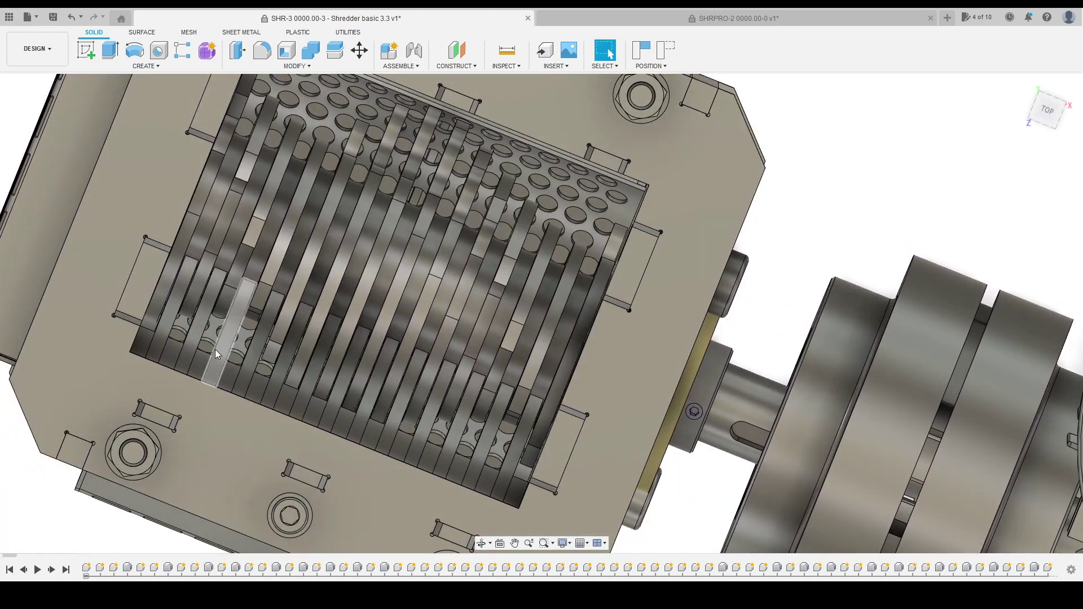
pyautogui.keyDown('shift'); pyautogui.moveTo(708, 371); pyautogui.dragTo(729, 331, button='middle'); pyautogui.keyUp('shift')
pyautogui.scroll(-3, 772, 361)
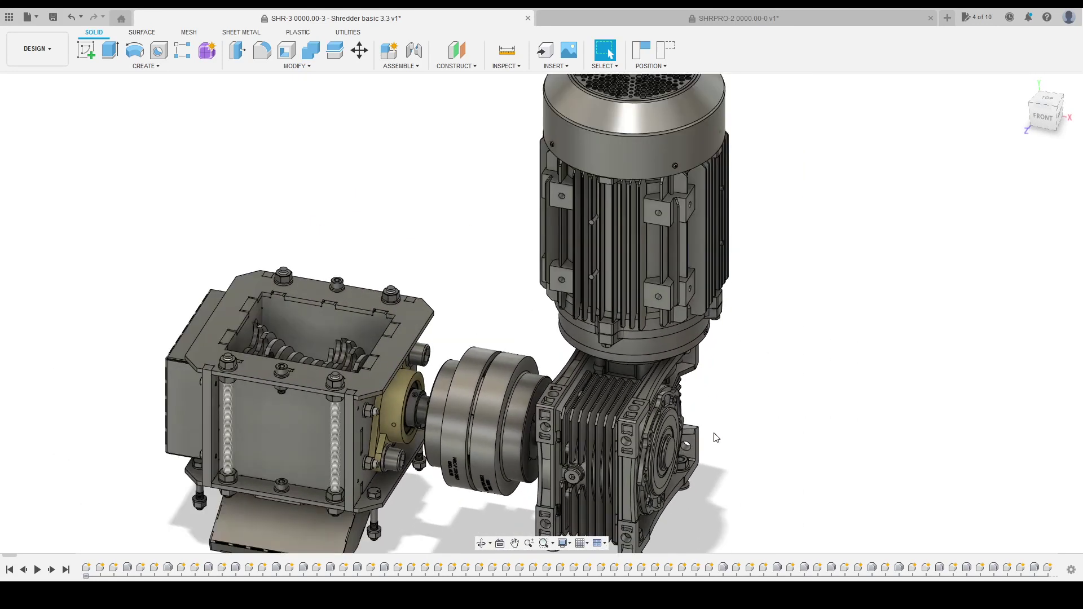
pyautogui.moveTo(812, 436)
pyautogui.mouseDown()
pyautogui.moveTo(765, 410)
pyautogui.moveTo(830, 439)
pyautogui.moveTo(809, 417)
pyautogui.mouseUp()
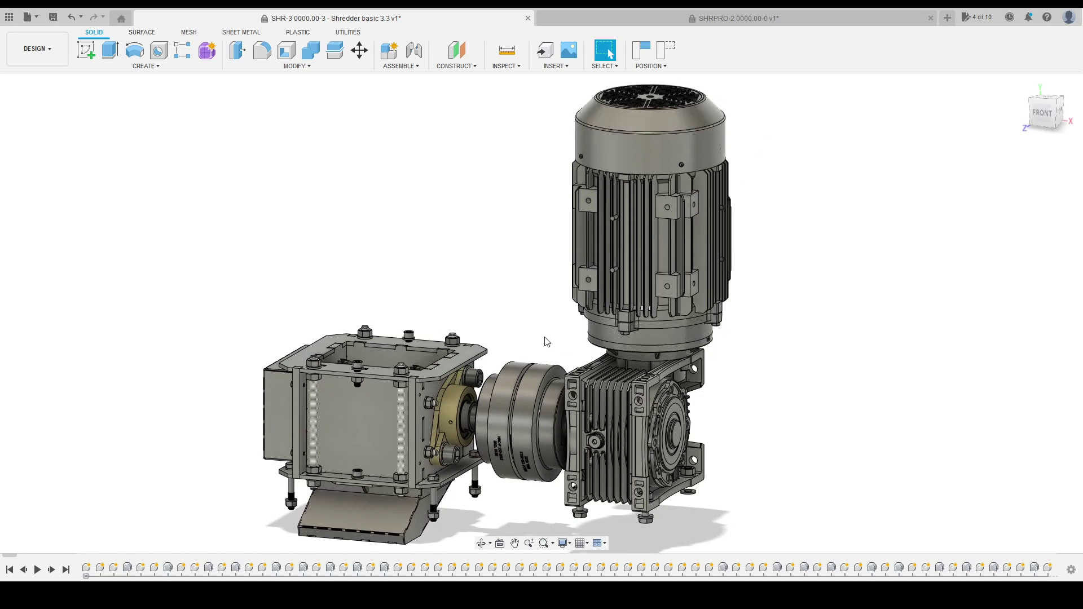
pyautogui.moveTo(551, 343); pyautogui.dragTo(527, 350, button='middle')
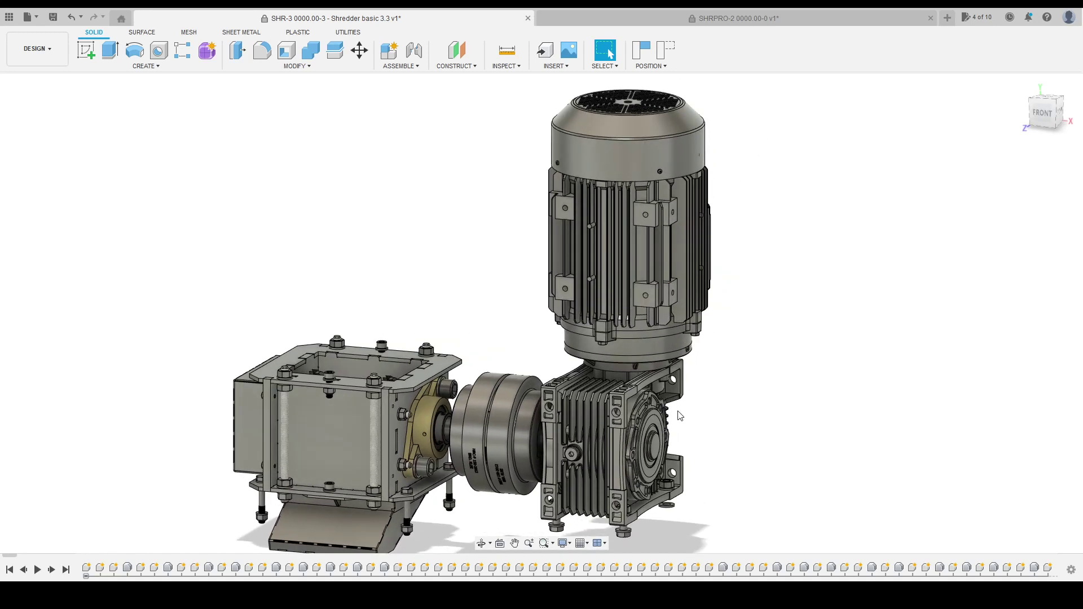
pyautogui.moveTo(746, 411)
pyautogui.mouseDown()
pyautogui.moveTo(756, 425)
pyautogui.moveTo(742, 430)
pyautogui.moveTo(727, 421)
pyautogui.moveTo(739, 408)
pyautogui.mouseUp()
pyautogui.press('Escape')
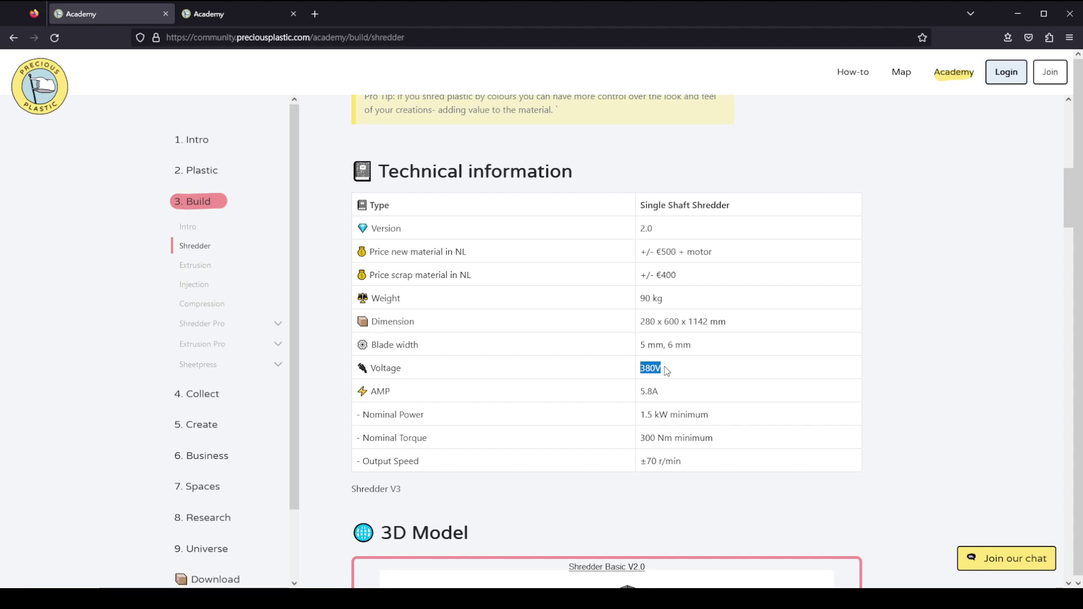
# Switch to the Precious Plastic Academy Shredder Pro page in the second browser tab
pyautogui.click(243, 17)
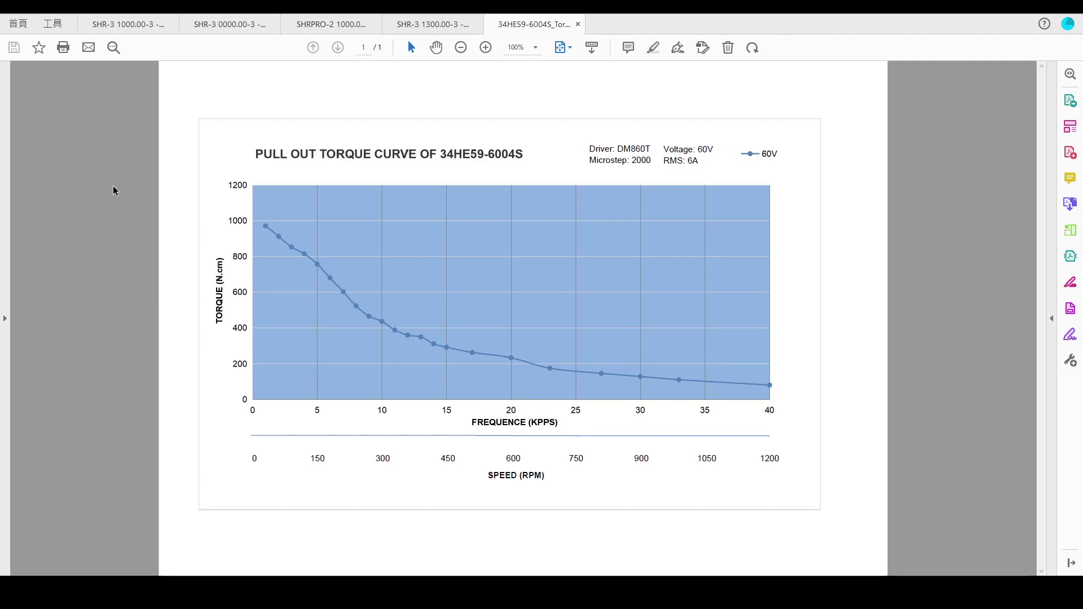
# Zoom the 34HE59-6004S torque curve to 125% and scroll down to the SPEED (RPM) axis
pyautogui.click(486, 47)
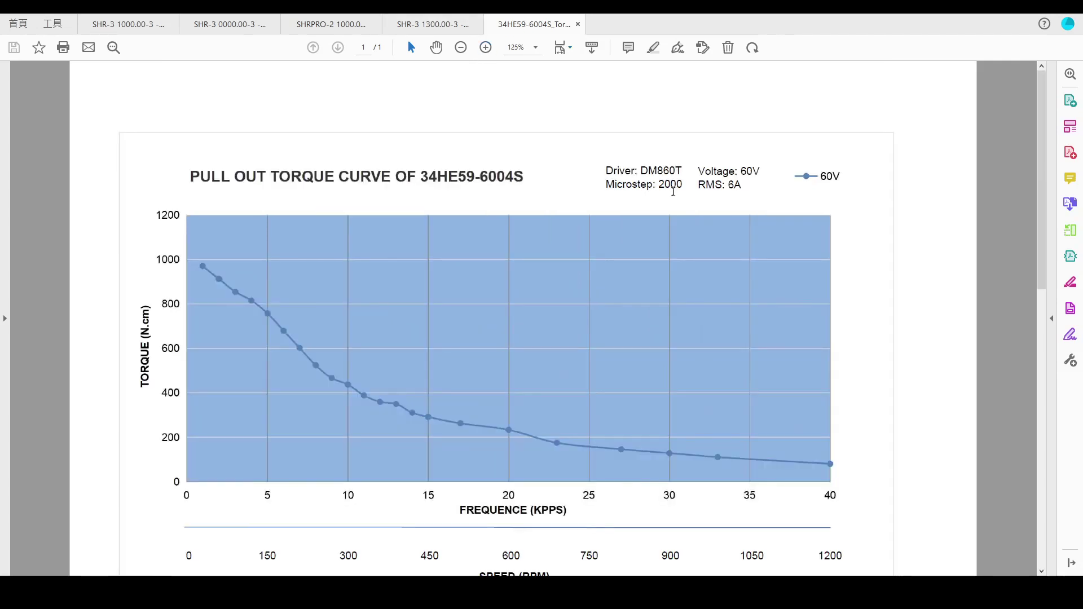
pyautogui.scroll(-1, 925, 214)
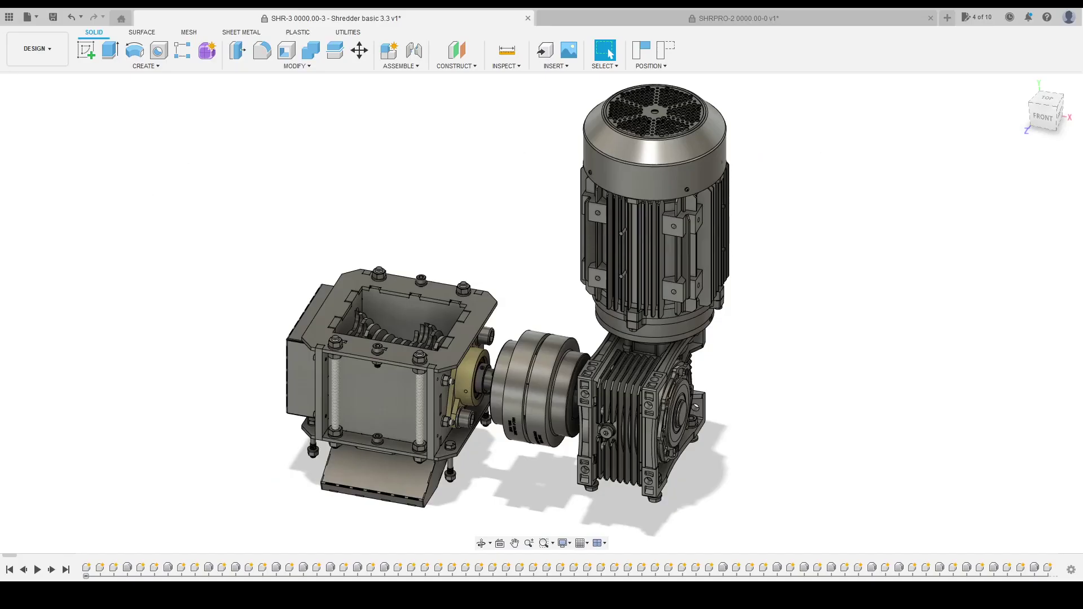
# Hide the coupling disc in the Shredder basic 3.3 model with V
pyautogui.scroll(4, 536, 417)
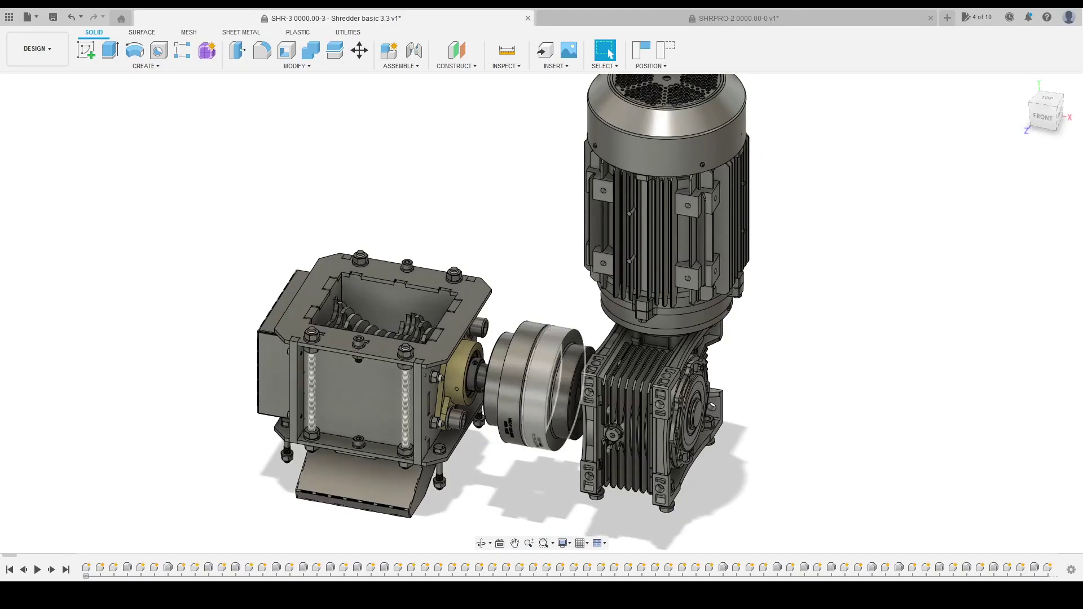
pyautogui.click(498, 413)
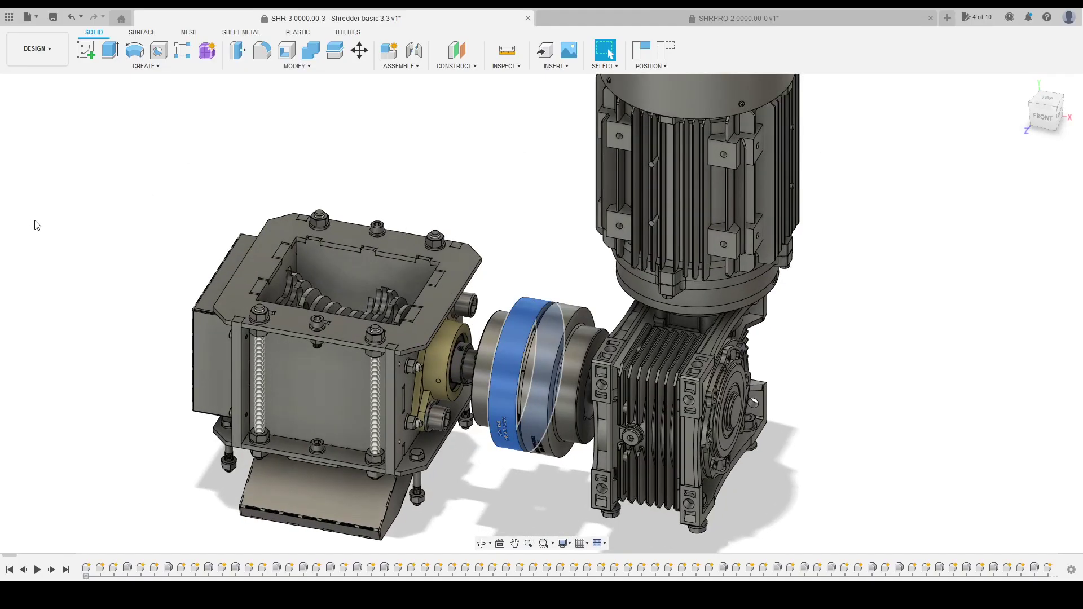
pyautogui.press('v')
pyautogui.keyDown('shift'); pyautogui.moveTo(855, 406); pyautogui.dragTo(882, 370, button='middle'); pyautogui.keyUp('shift')
# In the SHRPRO-2 model, select an upper gear tooth face and orbit the gears to a side angle
pyautogui.hotkey('ctrl', 'Tab')
pyautogui.scroll(3, 417, 431)
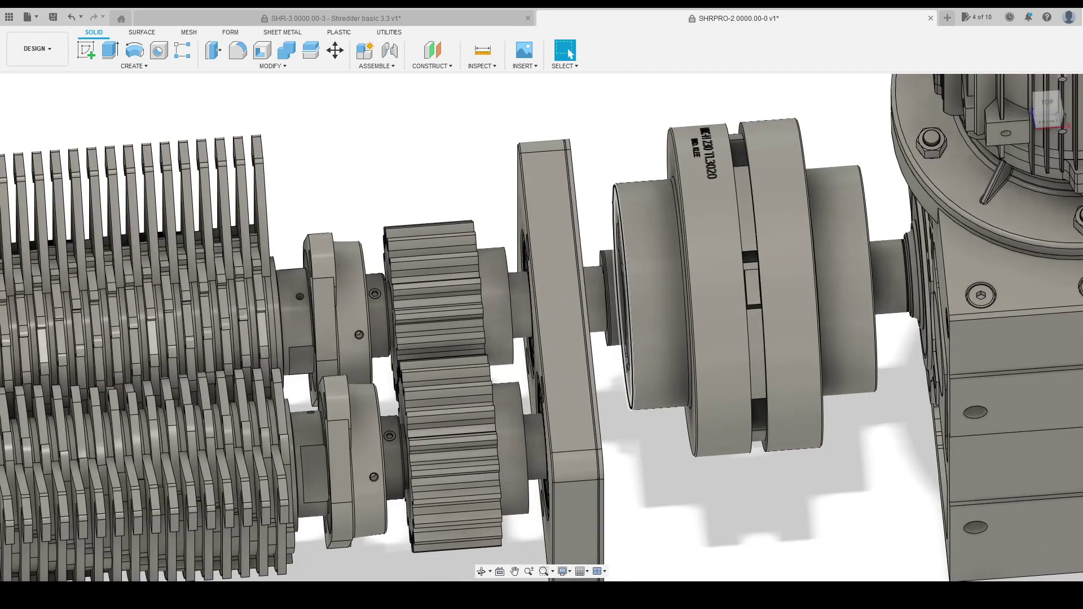
pyautogui.click(418, 291)
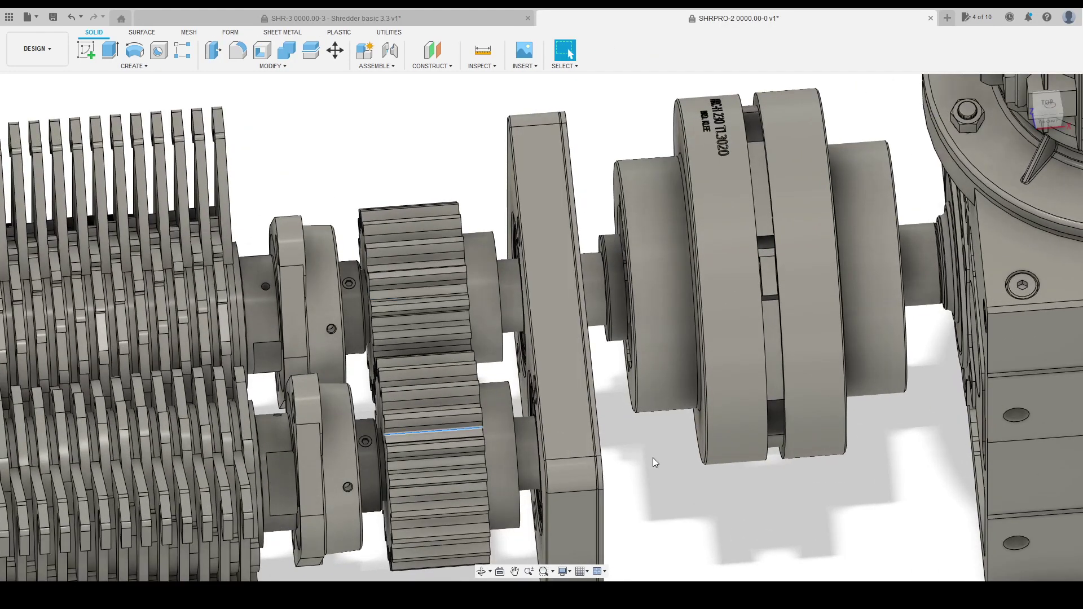
pyautogui.keyDown('shift'); pyautogui.moveTo(652, 458); pyautogui.dragTo(609, 446, button='middle'); pyautogui.keyUp('shift')
pyautogui.hotkey('alt', 'Tab')
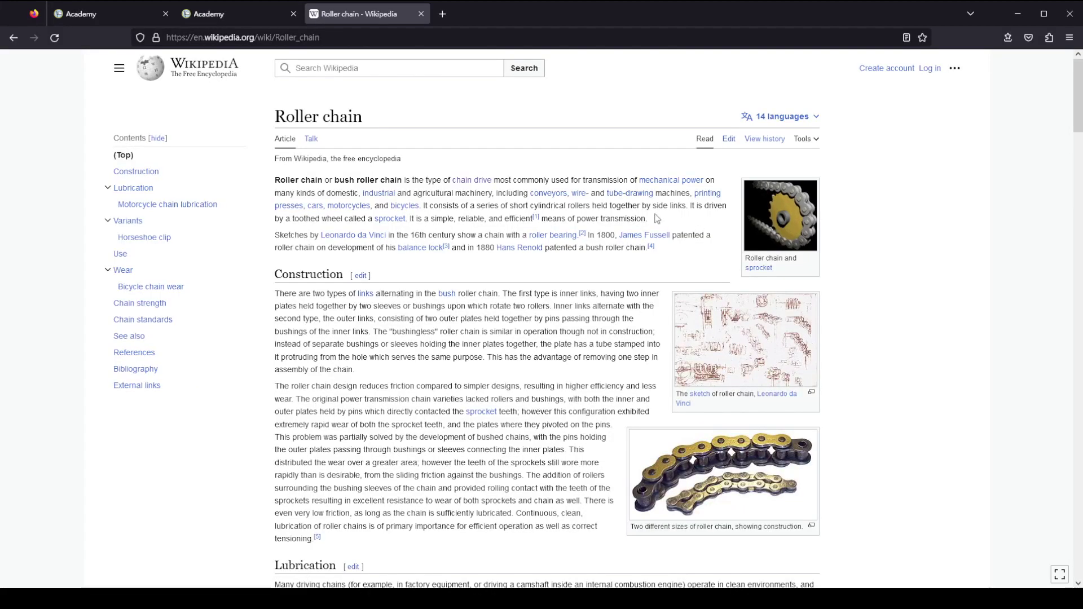
pyautogui.doubleClick(338, 116)
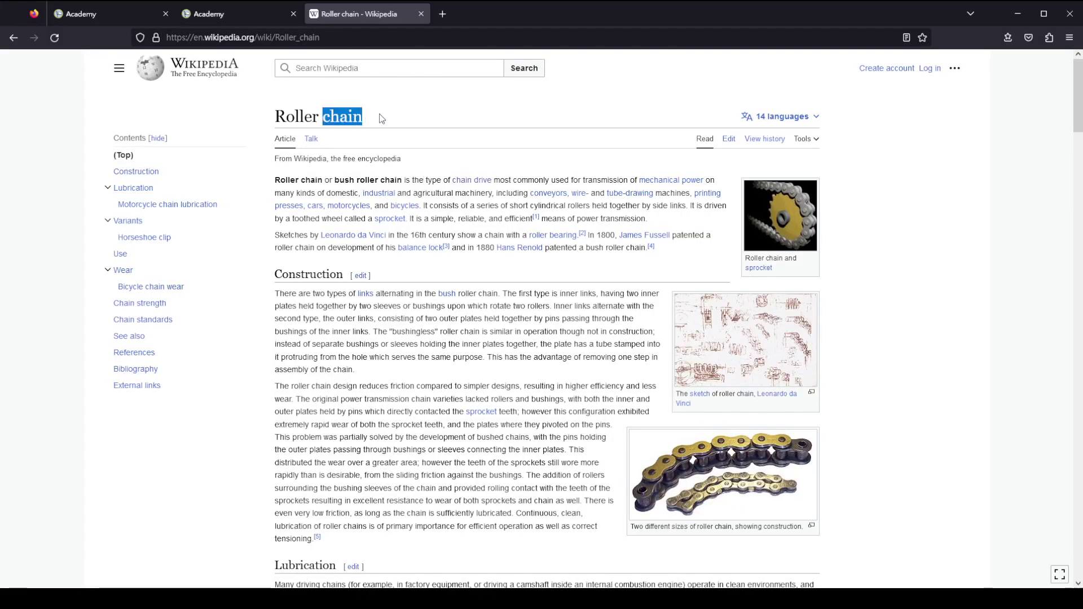
pyautogui.hotkey('alt', 'Tab')
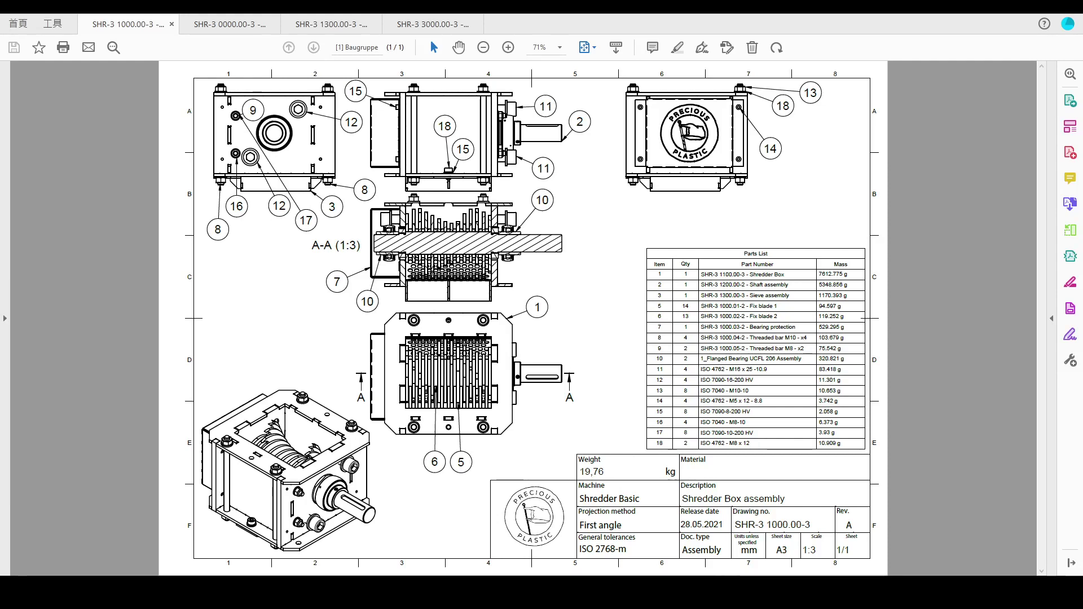
# Page from the SHR-3 0000.00-3 basic and 1300.00-3 sieve drawings to the 3000.00-3 Hopper drawing
pyautogui.click(229, 26)
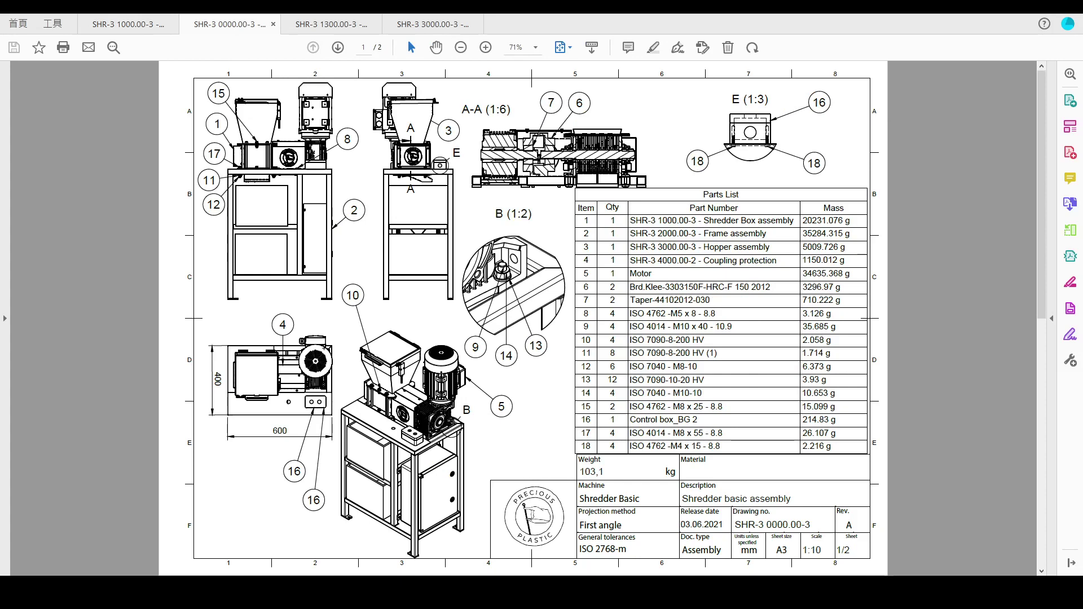
pyautogui.click(331, 26)
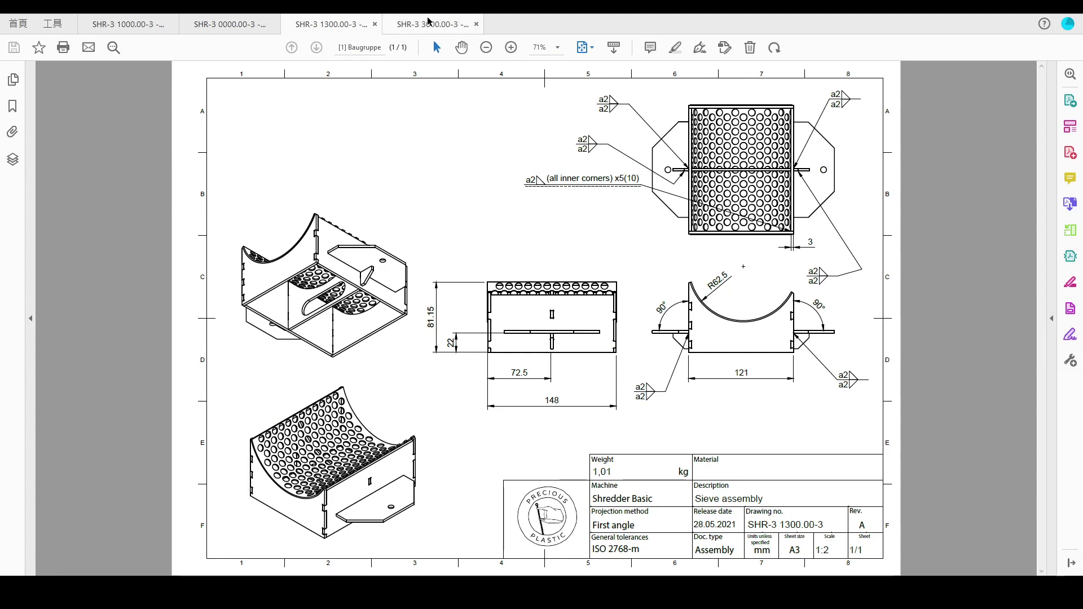
pyautogui.click(428, 24)
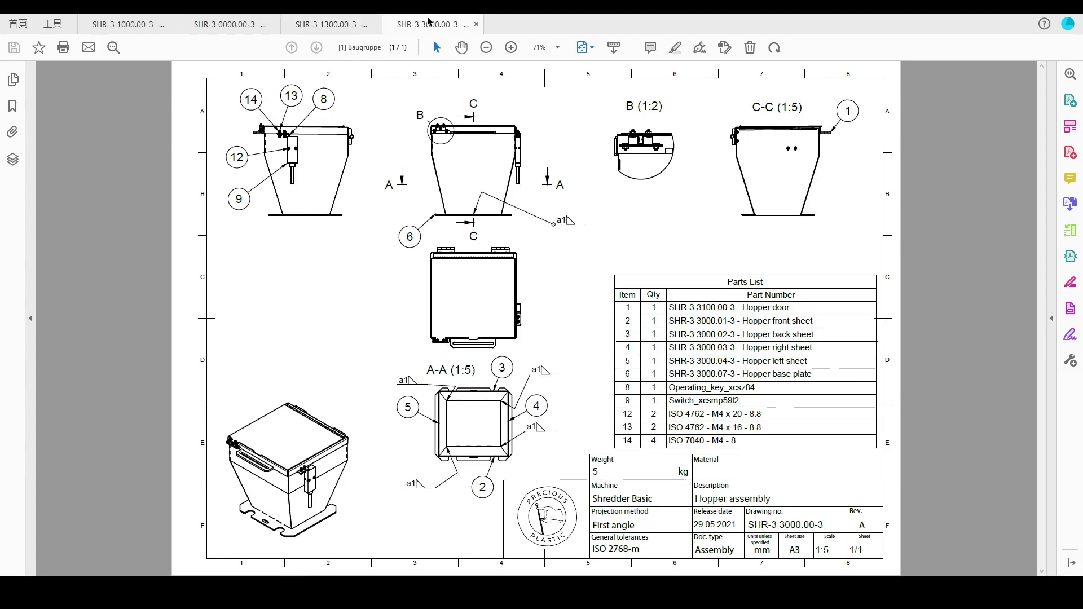